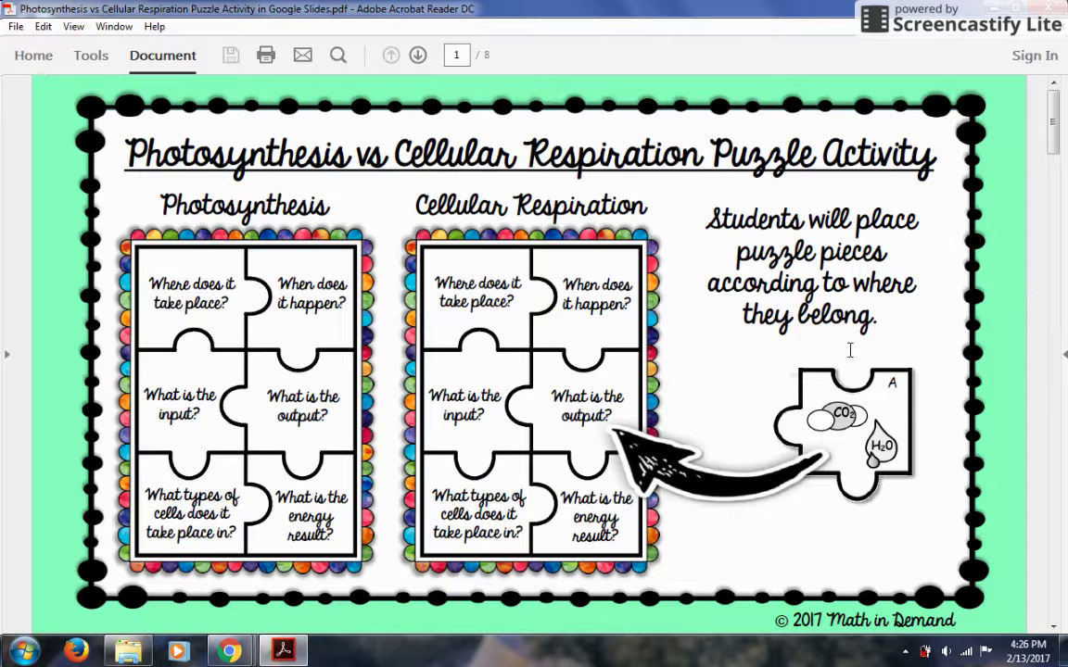
Scroll the puzzle activity PDF down to page 4, which has the 'Click Link Below and Make a Copy' link
{"action": "mouse_move", "coordinate": [742, 438]}
{"action": "scroll", "coordinate": [750, 453], "scroll_direction": "down", "scroll_amount": 4}
{"action": "scroll", "coordinate": [751, 452], "scroll_direction": "down", "scroll_amount": 2}
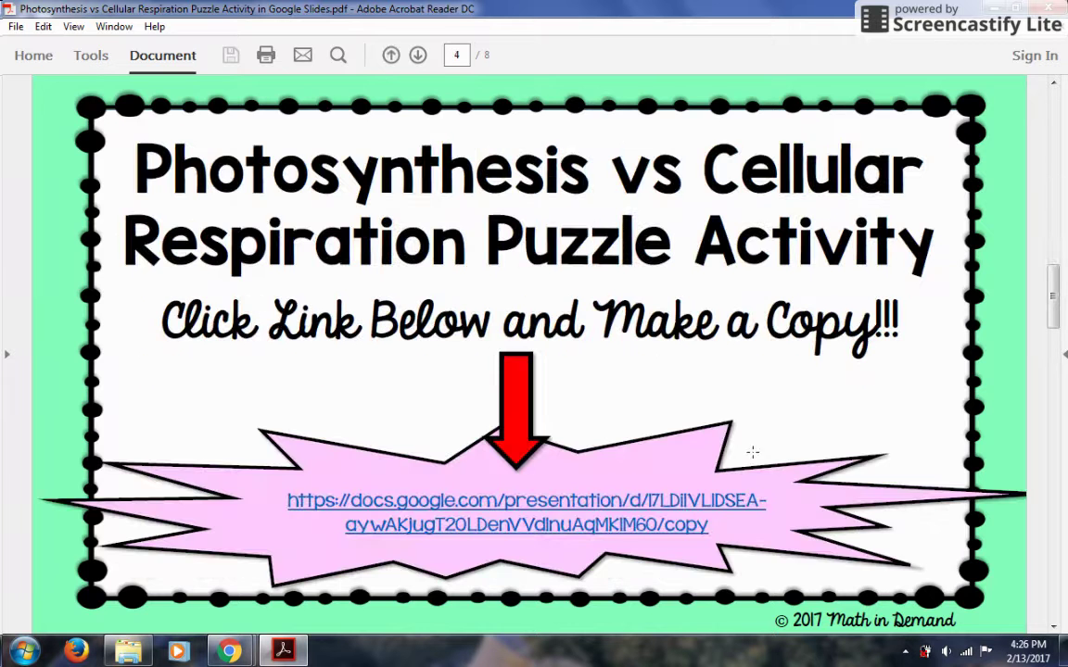
Follow the PDF link and make a Drive copy of the Photosynthesis vs Cellular Respiration Puzzle Activity
{"action": "left_click", "coordinate": [598, 506]}
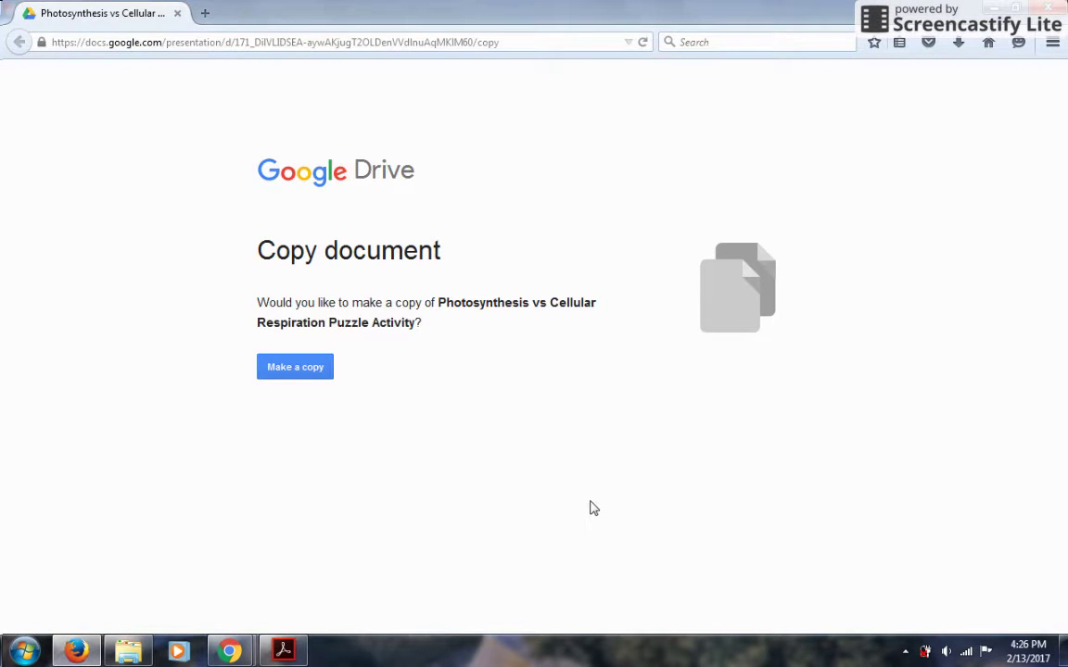
{"action": "left_click", "coordinate": [308, 368]}
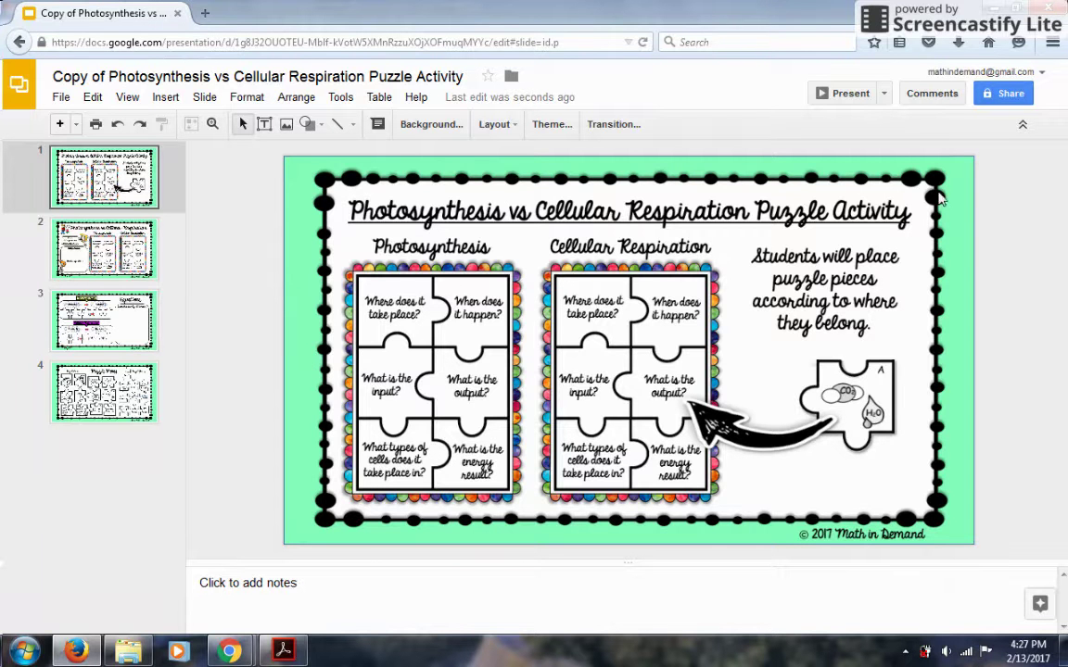
Test-select the title slide contents and the CO2 example piece, then switch to slide 2
{"action": "left_click_drag", "start_coordinate": [985, 158], "coordinate": [264, 519]}
{"action": "left_click_drag", "start_coordinate": [904, 361], "coordinate": [621, 330]}
{"action": "left_click", "coordinate": [114, 253]}
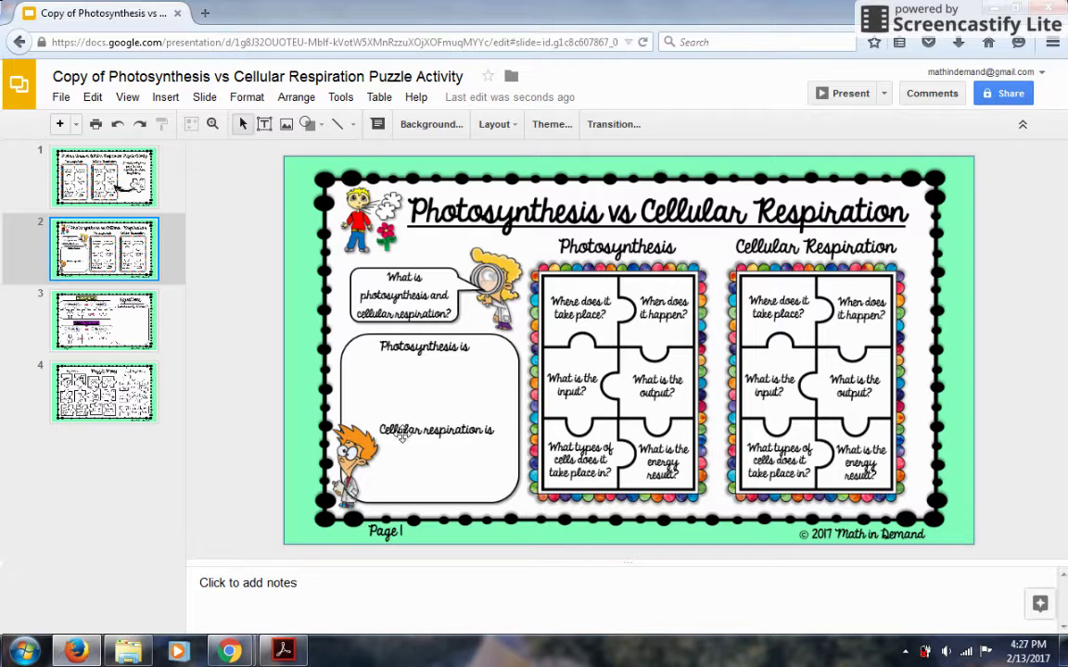
Try moving the blank 'Photosynthesis is' answer box on slide 2, then undo the move
{"action": "left_click", "coordinate": [410, 366]}
{"action": "left_click_drag", "start_coordinate": [454, 398], "coordinate": [460, 469]}
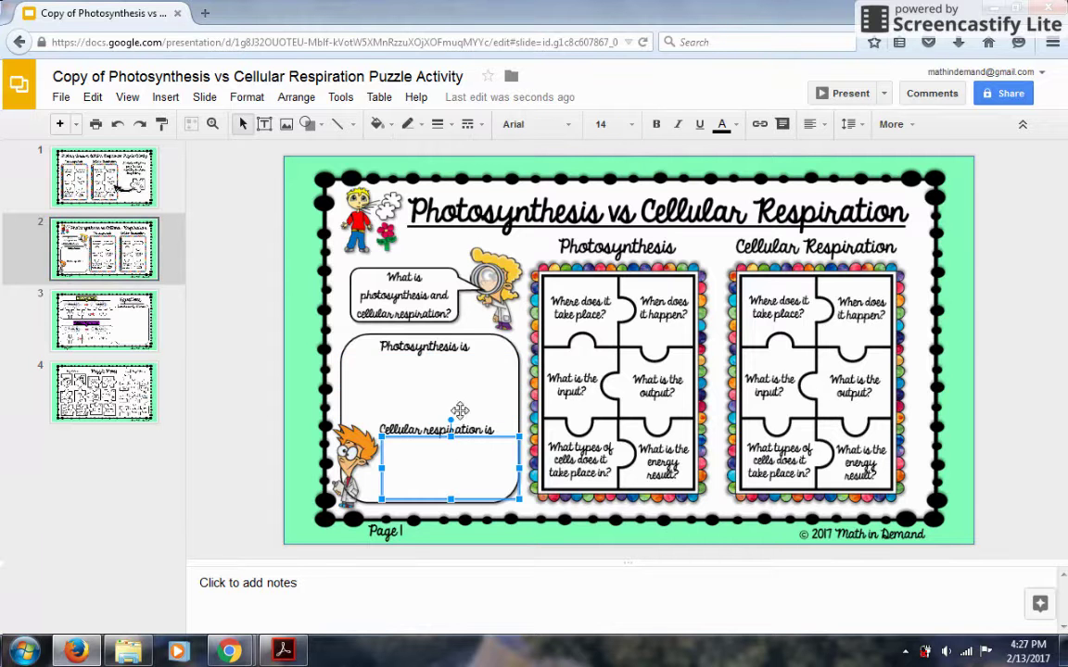
{"action": "key", "text": "ctrl+z"}
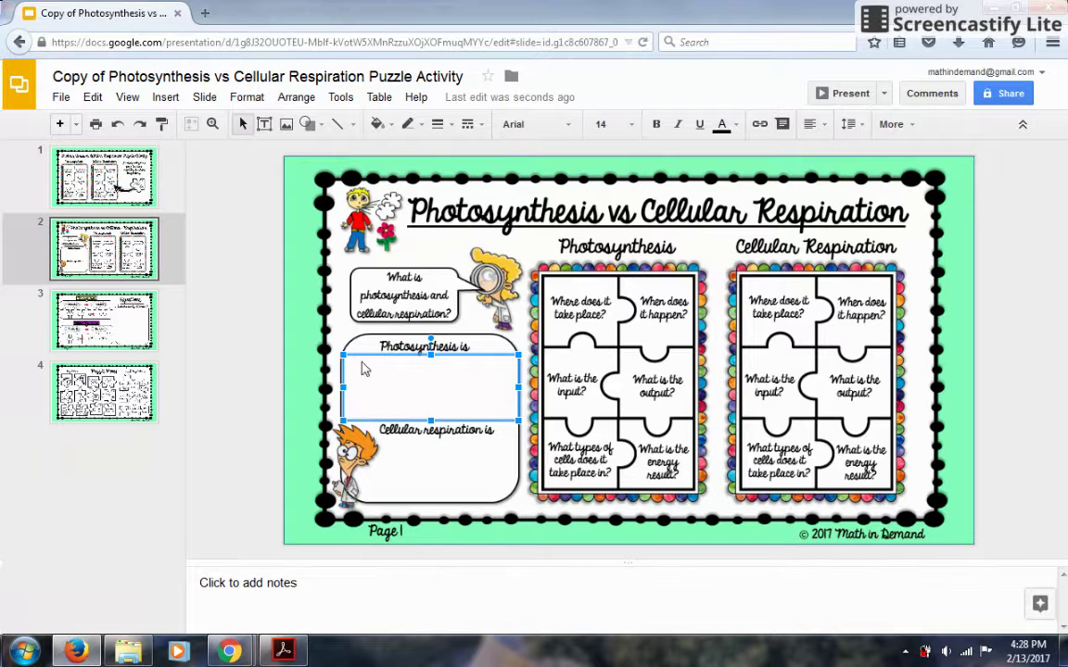
Inspect the Equations writing box on slide 3, then go to the slide 4 puzzle pieces
{"action": "left_click", "coordinate": [118, 317]}
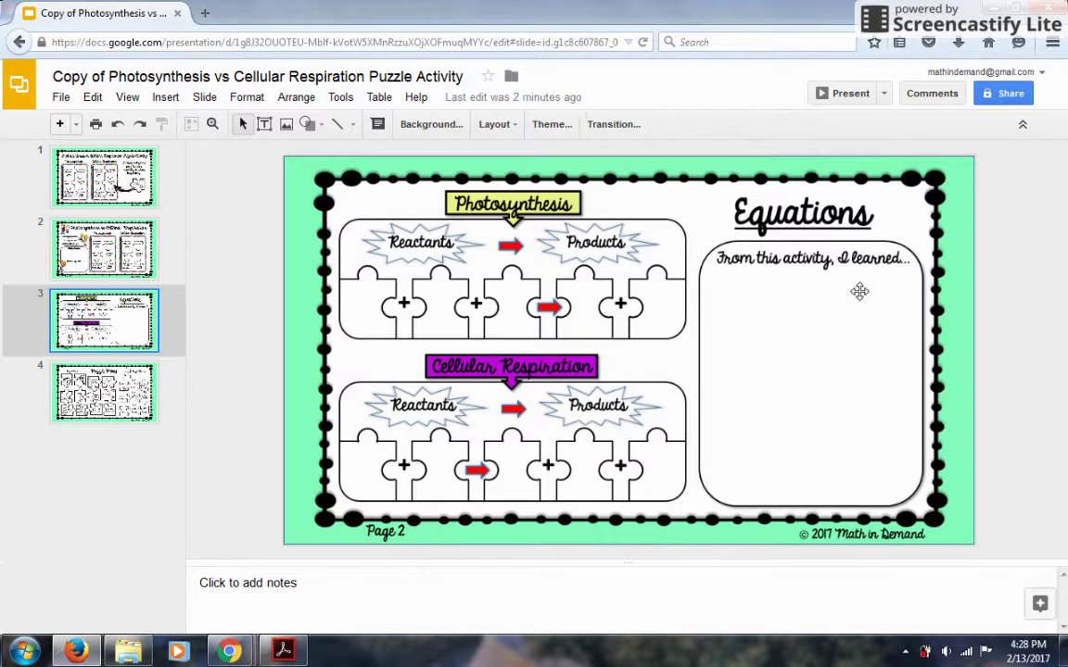
{"action": "left_click", "coordinate": [756, 280]}
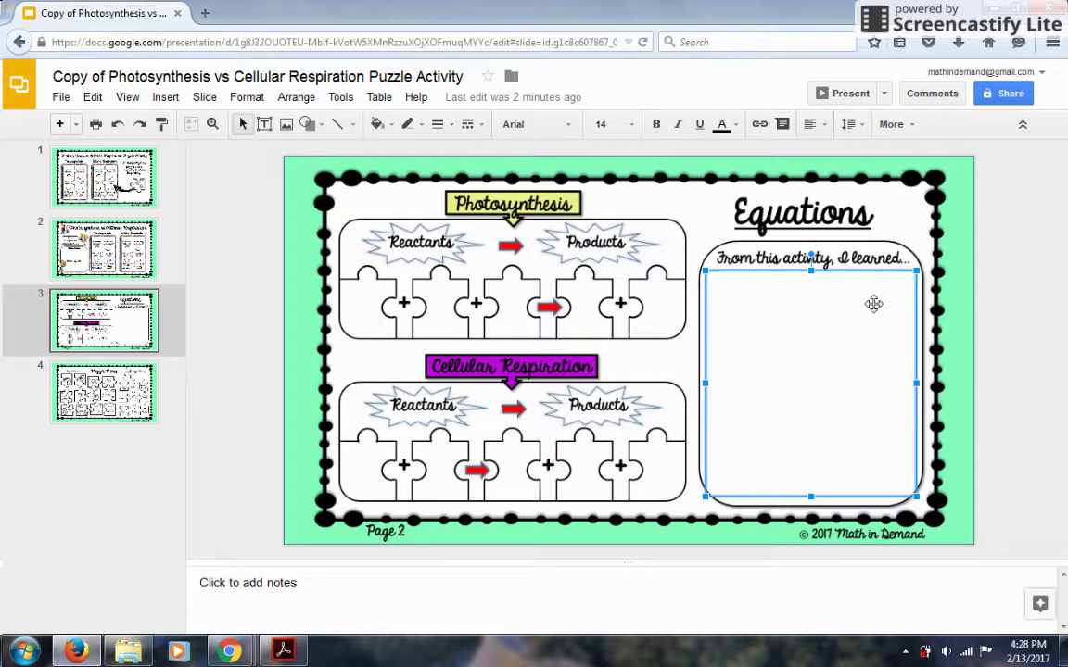
{"action": "left_click", "coordinate": [1004, 374]}
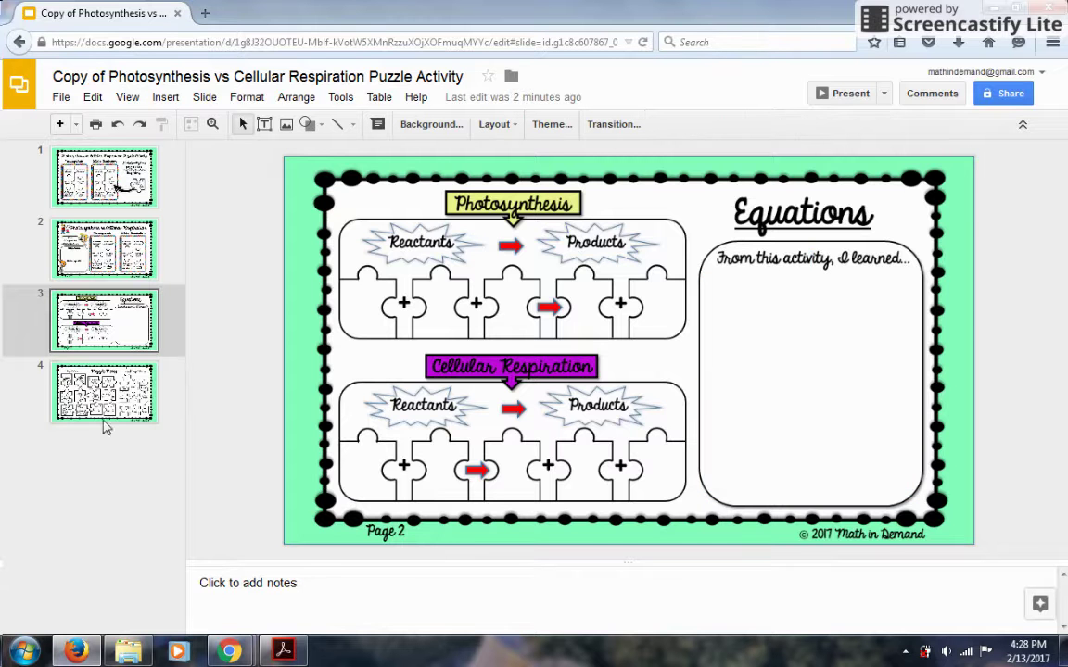
{"action": "left_click", "coordinate": [110, 372]}
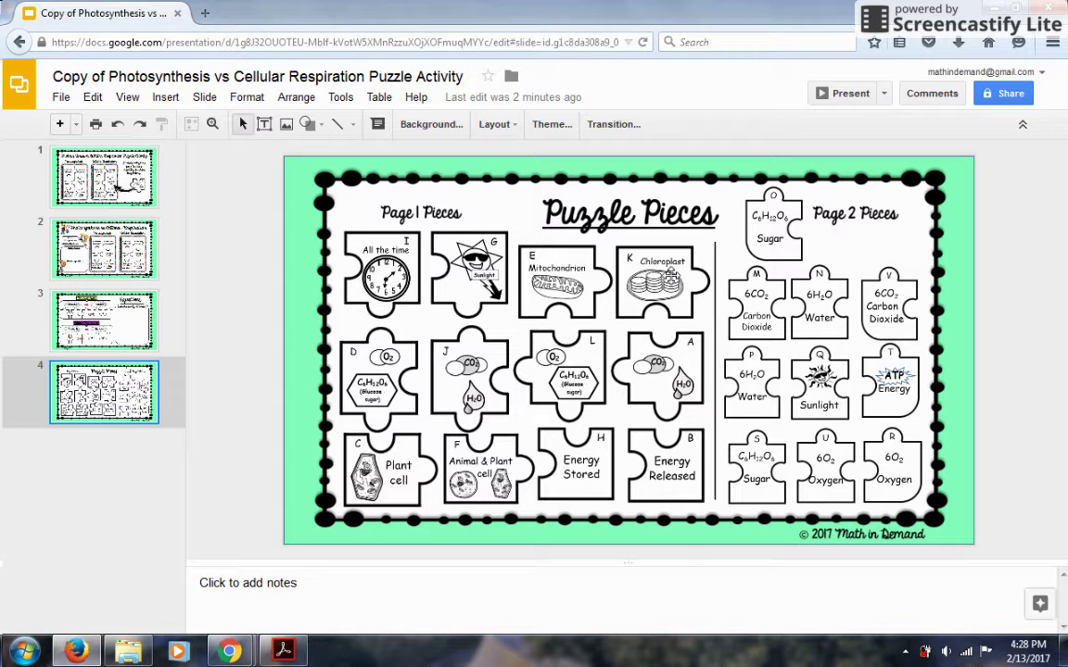
Paste Chloroplast piece K over slide 2's Photosynthesis 'Where does it take place?' square
{"action": "left_click", "coordinate": [670, 275]}
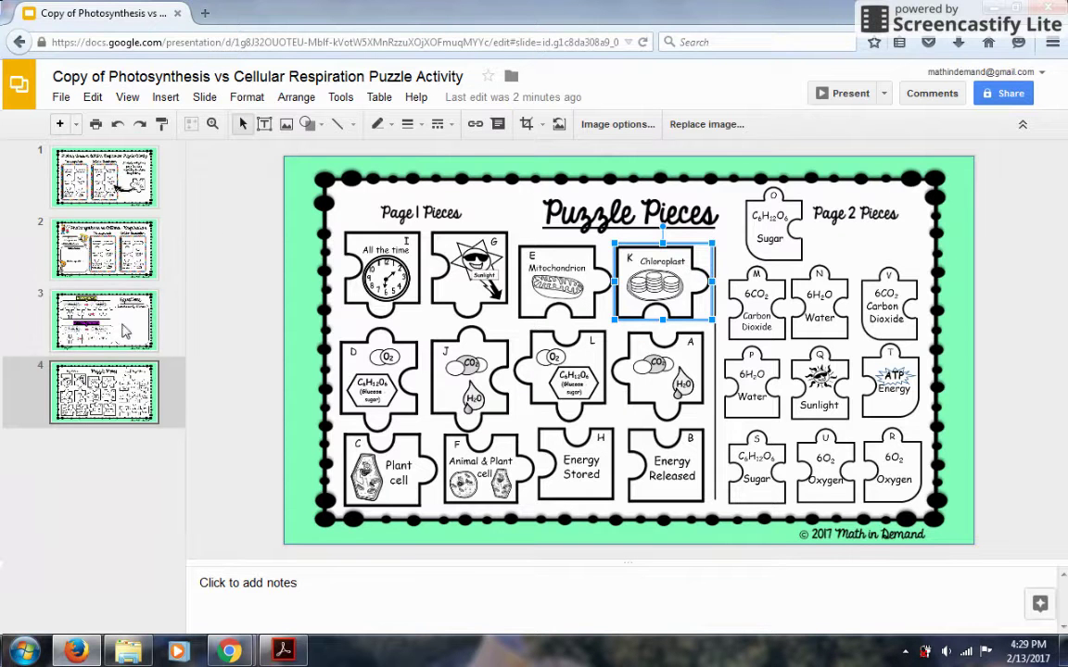
{"action": "left_click", "coordinate": [130, 255]}
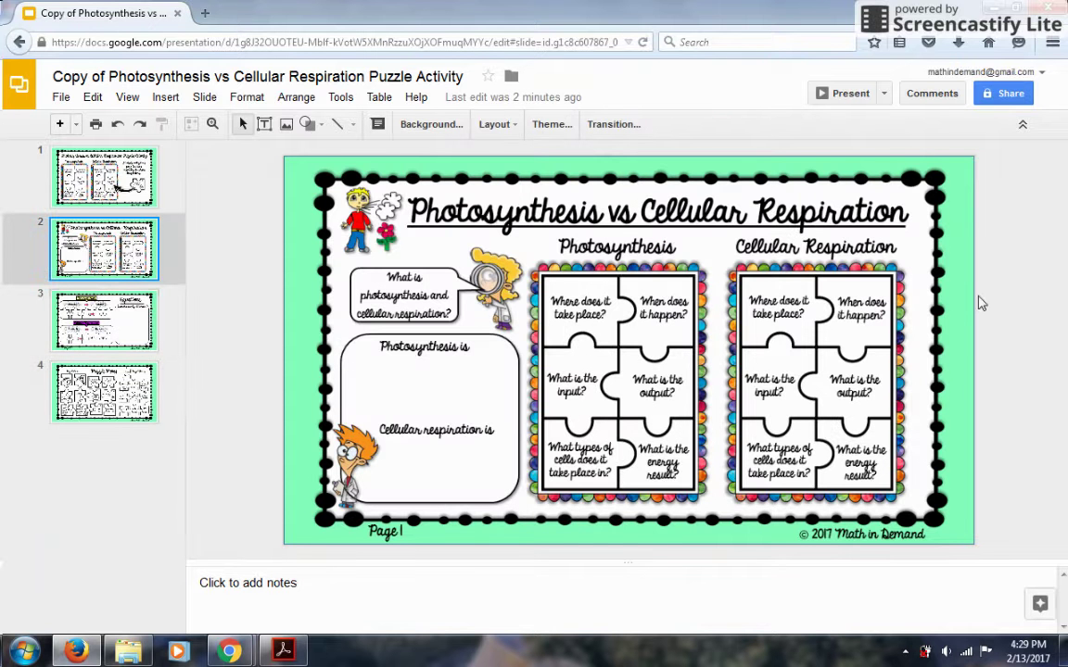
{"action": "key", "text": "ctrl+v"}
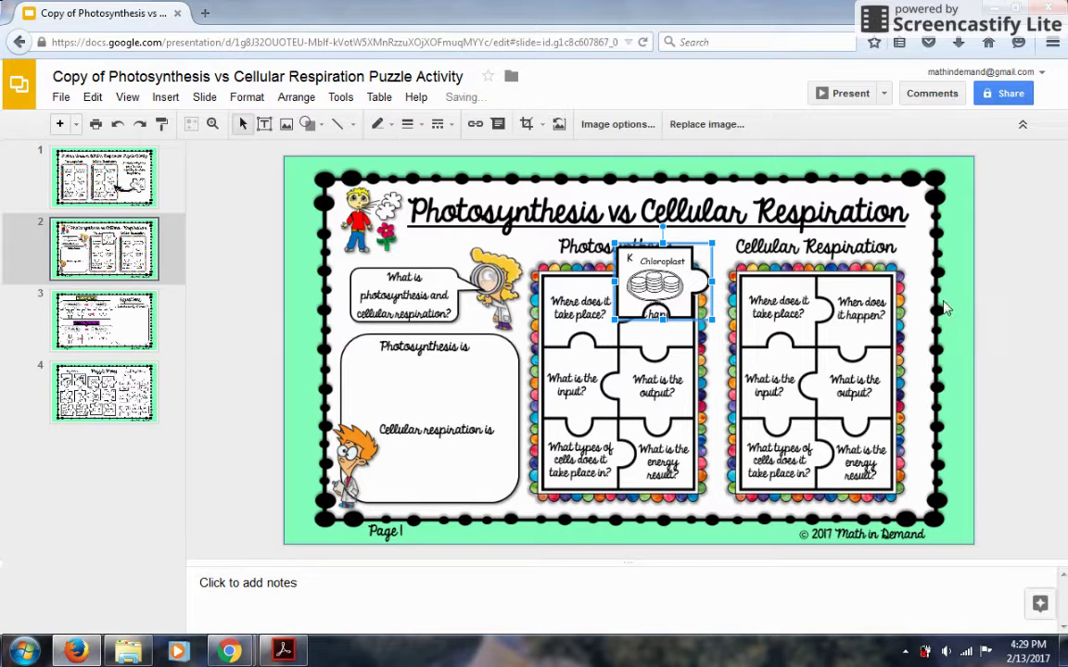
{"action": "left_click_drag", "start_coordinate": [656, 257], "coordinate": [660, 274]}
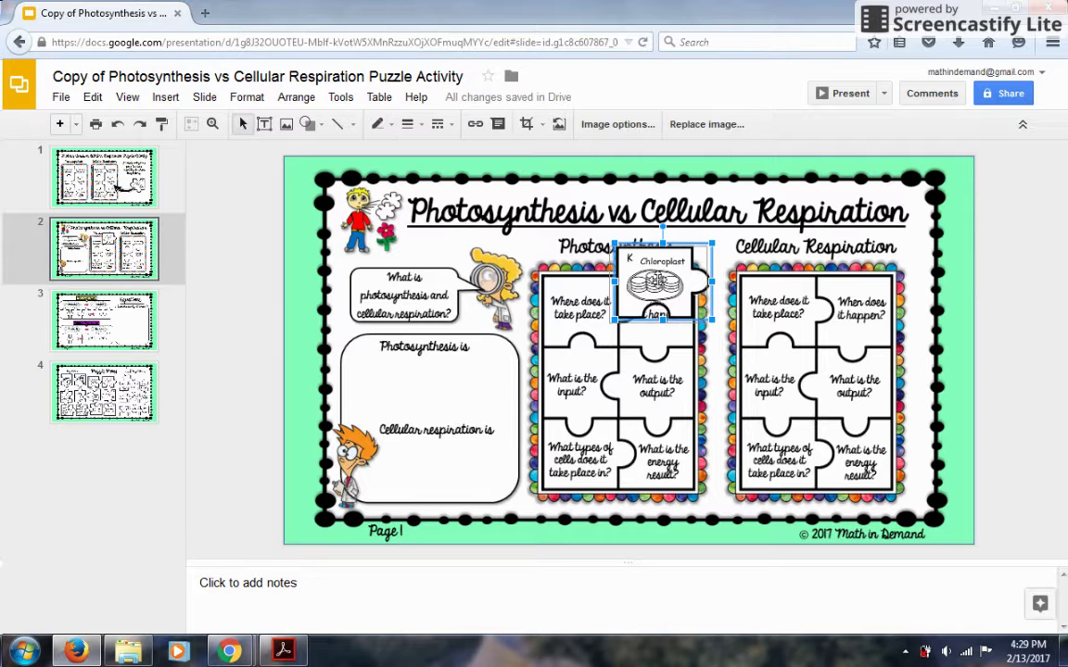
{"action": "left_click_drag", "start_coordinate": [716, 303], "coordinate": [784, 322]}
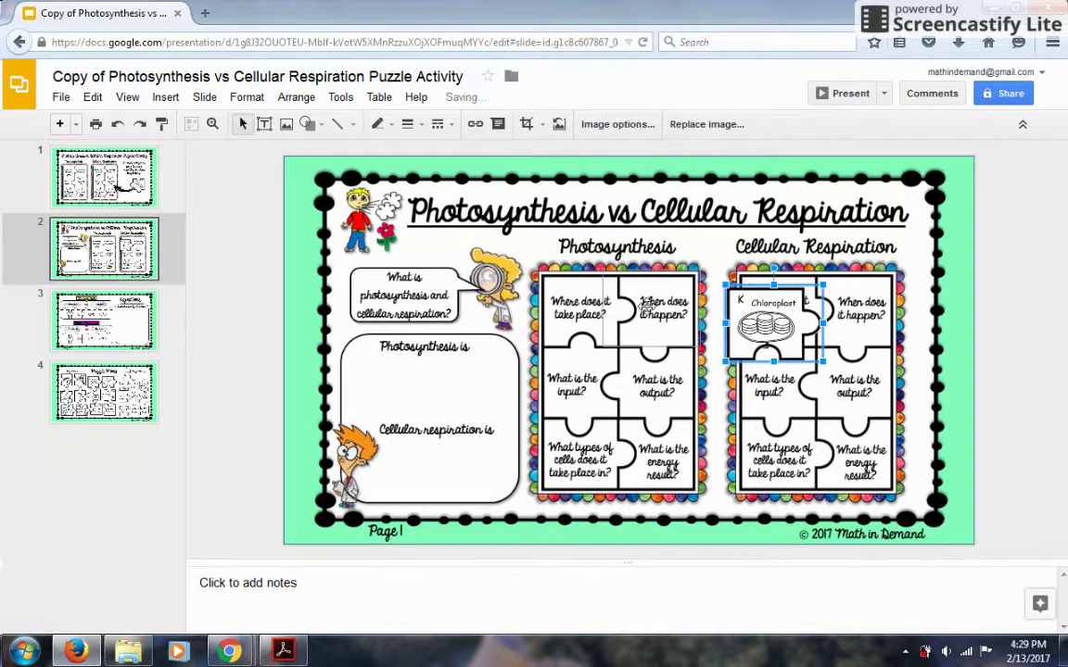
{"action": "key", "text": "ctrl+z"}
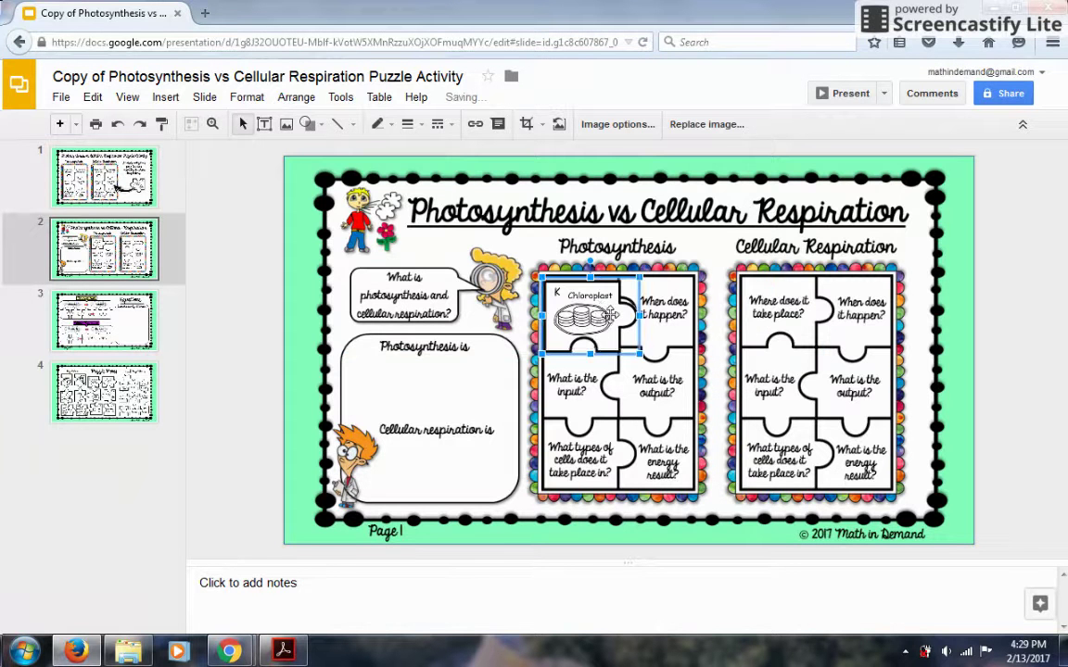
{"action": "left_click_drag", "start_coordinate": [600, 315], "coordinate": [599, 310]}
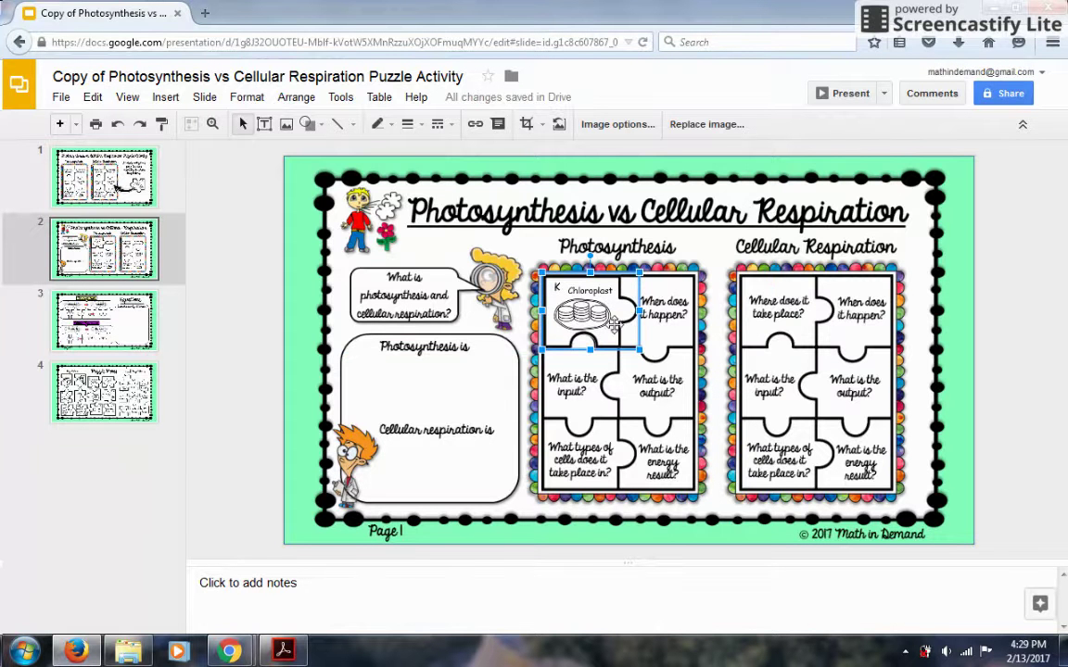
{"action": "left_click", "coordinate": [1000, 336]}
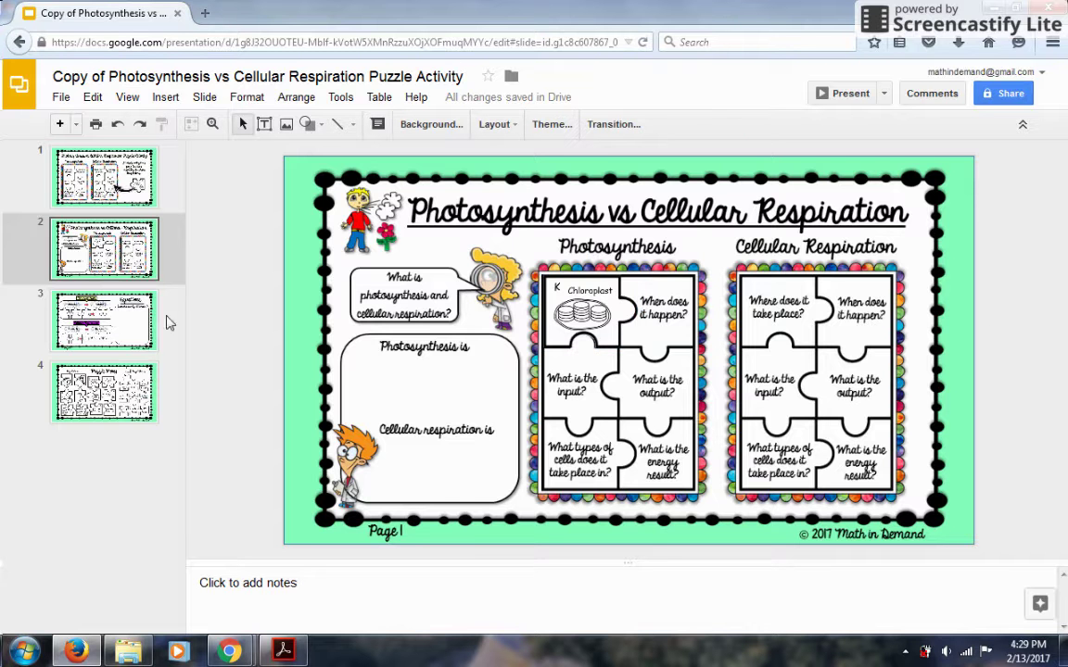
{"action": "left_click", "coordinate": [95, 368]}
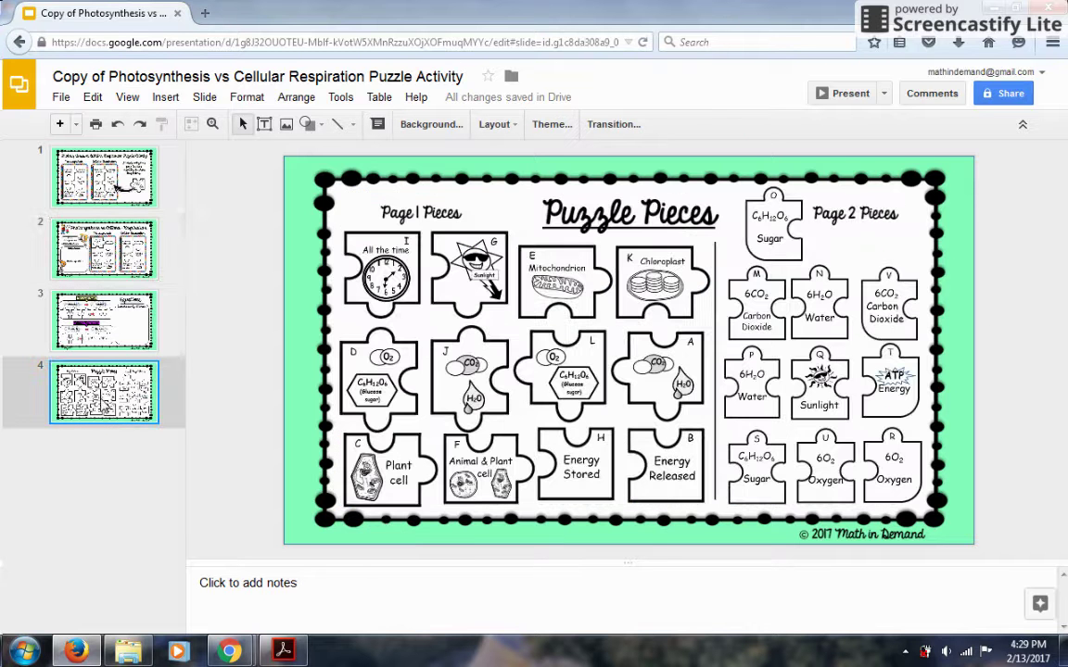
Delete the used Chloroplast piece from slide 4 and copy the Sunlight piece
{"action": "left_click", "coordinate": [688, 300]}
{"action": "key", "text": "Delete"}
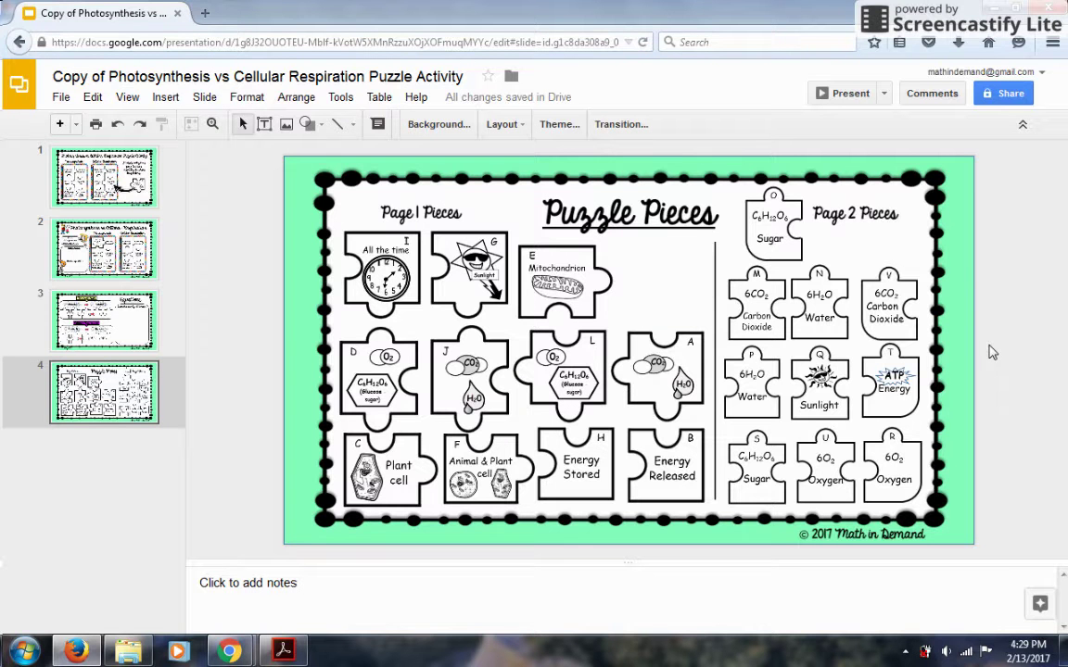
{"action": "left_click", "coordinate": [524, 258]}
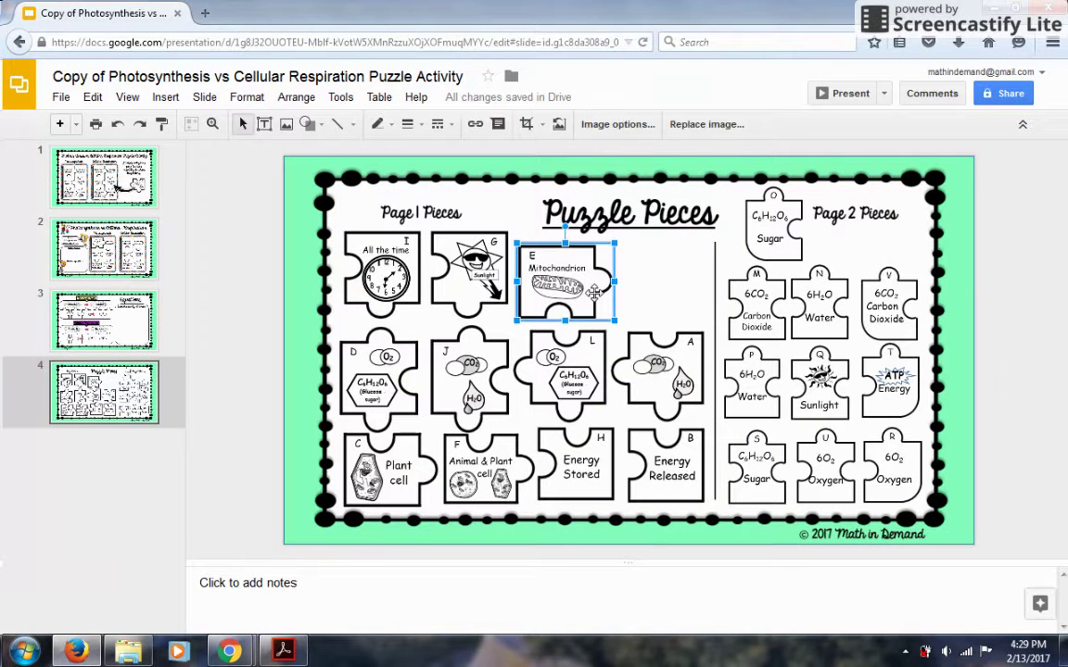
{"action": "left_click", "coordinate": [451, 263]}
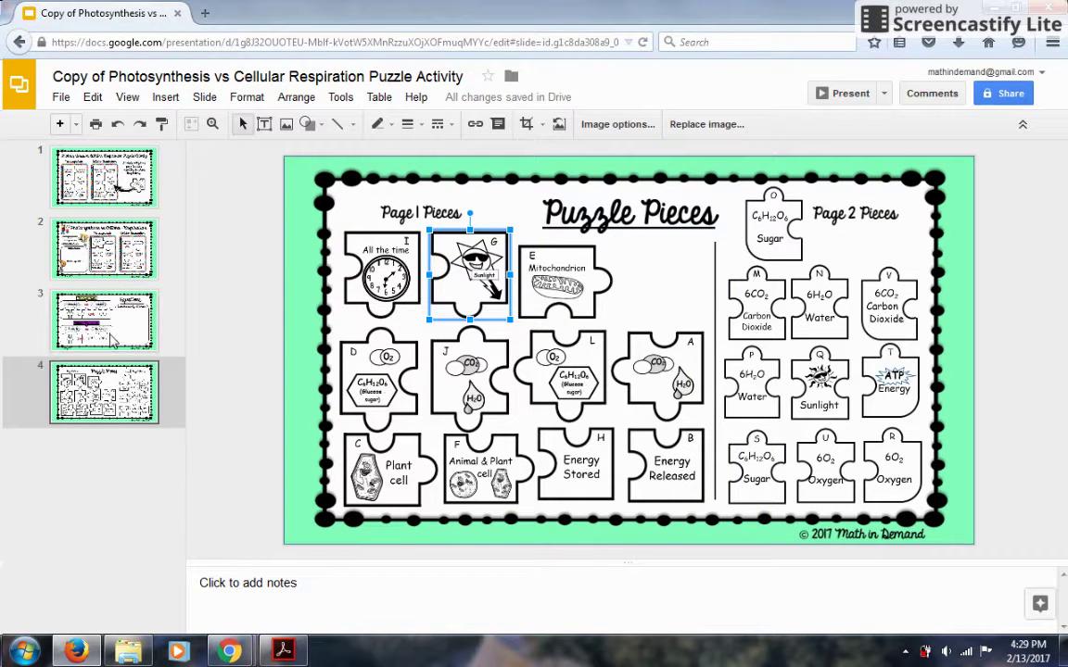
Place Sunlight piece G in Photosynthesis's 'When does it happen?' slot, then delete its original on slide 4
{"action": "left_click", "coordinate": [82, 224]}
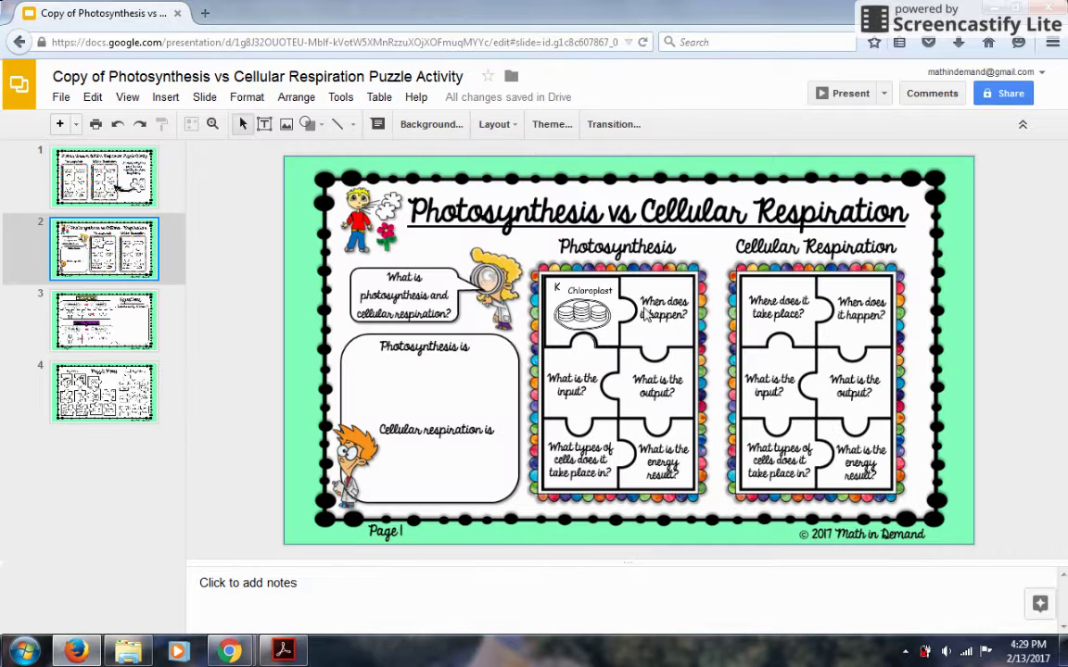
{"action": "key", "text": "ctrl+v"}
{"action": "left_click_drag", "start_coordinate": [682, 307], "coordinate": [673, 306]}
{"action": "left_click", "coordinate": [862, 302]}
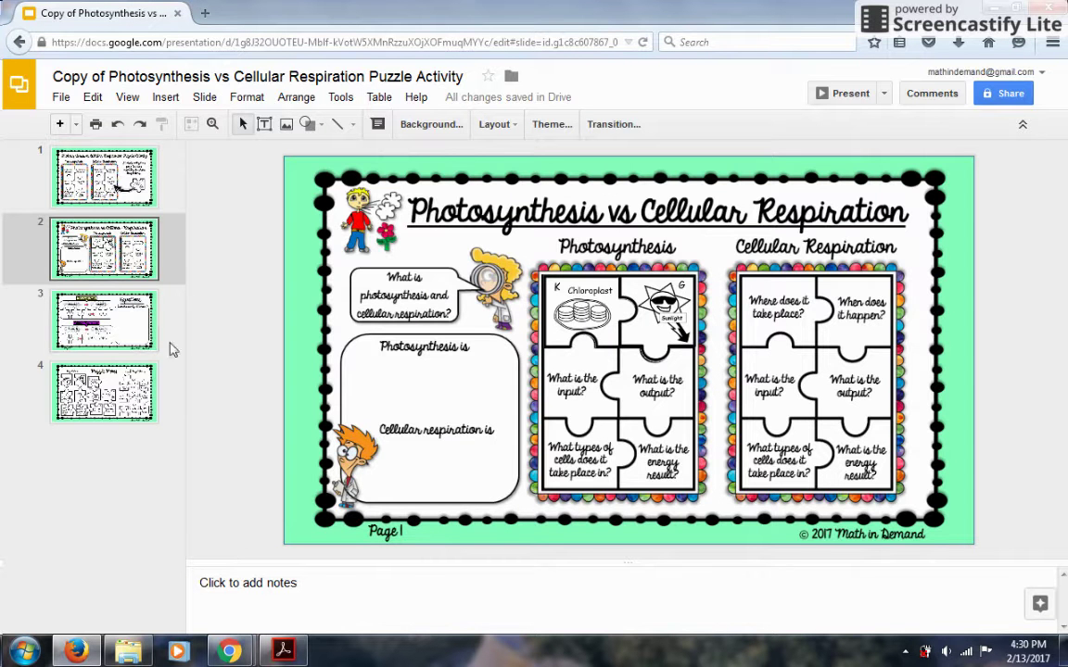
{"action": "left_click", "coordinate": [123, 371]}
{"action": "left_click", "coordinate": [477, 276]}
{"action": "key", "text": "Delete"}
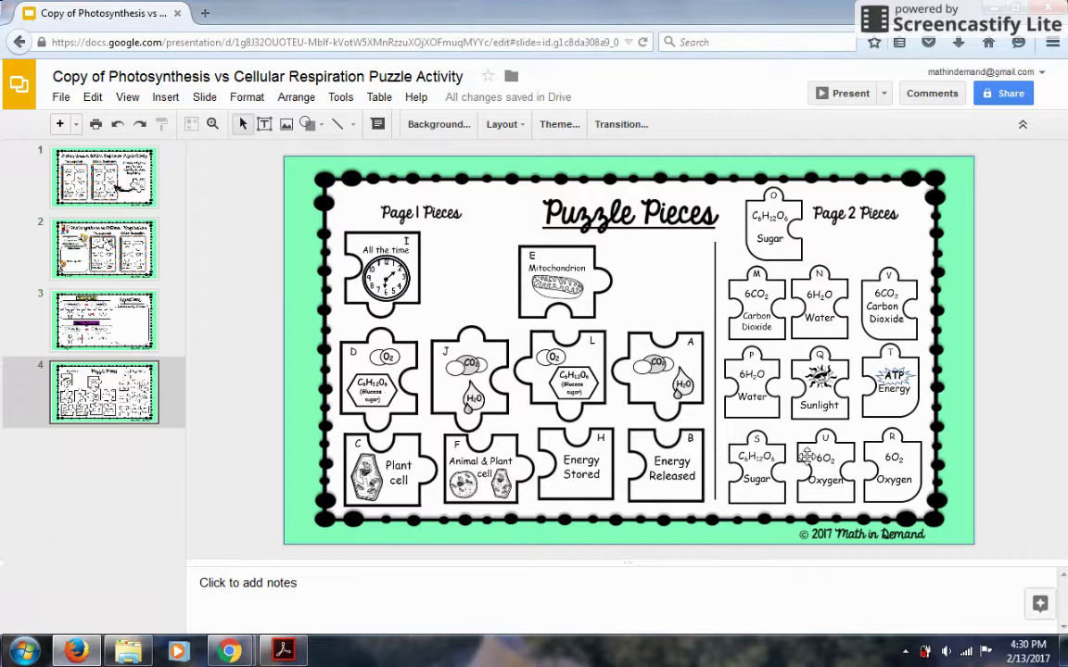
Put 6CO2 piece V in the first Photosynthesis reactant slot on slide 3, then delete its original
{"action": "left_click", "coordinate": [911, 318]}
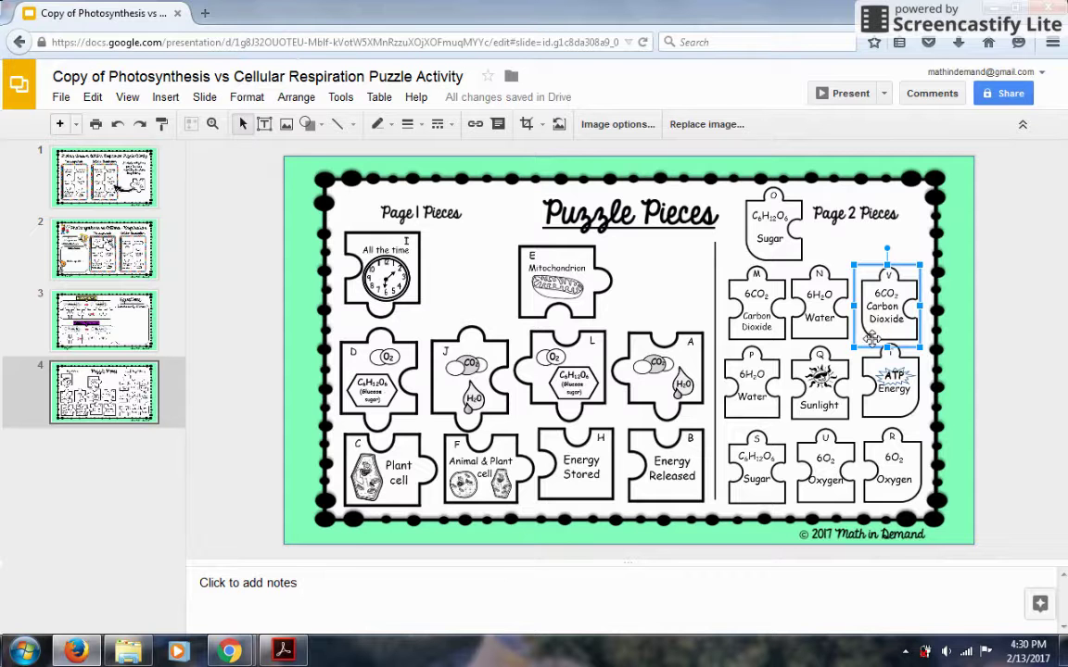
{"action": "left_click", "coordinate": [116, 287]}
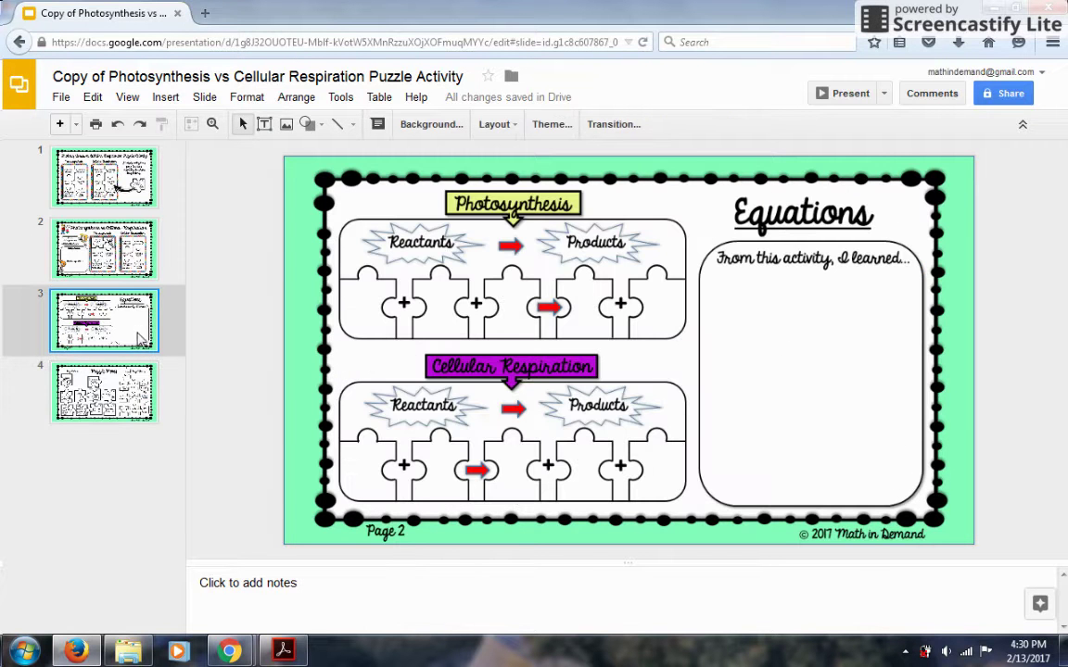
{"action": "key", "text": "ctrl+v"}
{"action": "left_click_drag", "start_coordinate": [895, 308], "coordinate": [376, 473]}
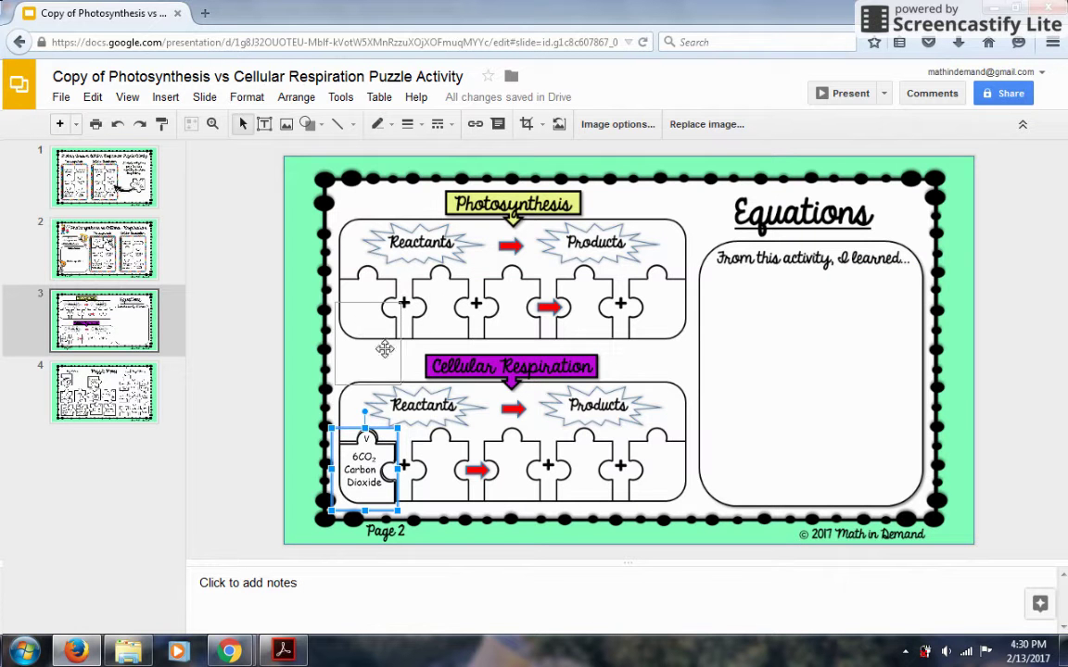
{"action": "left_click_drag", "start_coordinate": [387, 311], "coordinate": [389, 311]}
{"action": "key", "text": "Left"}
{"action": "key", "text": "Left"}
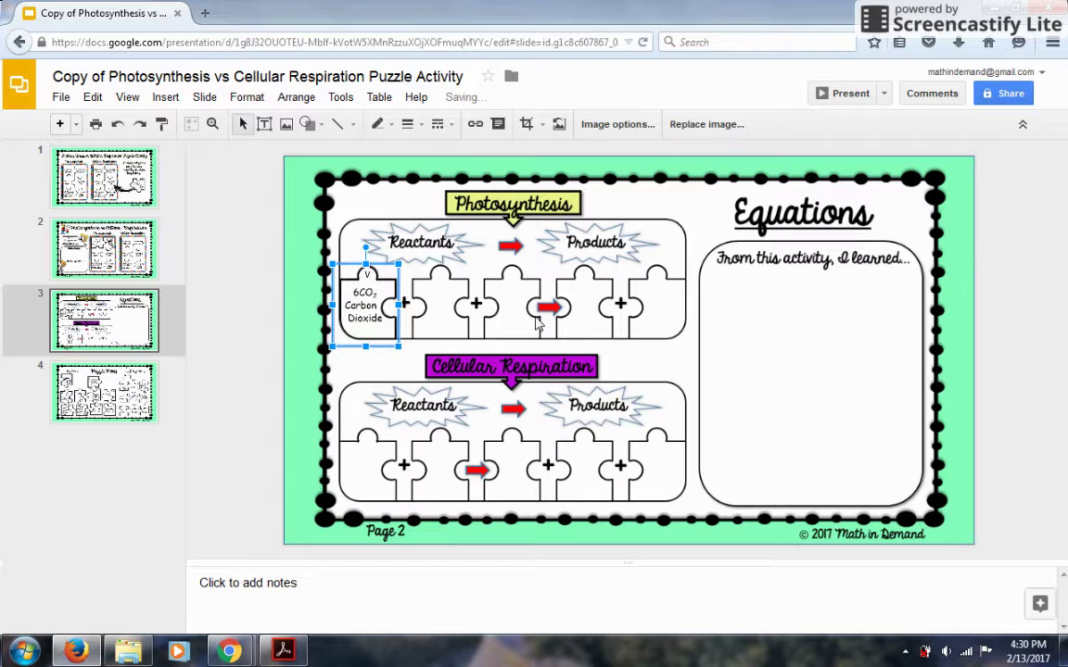
{"action": "key", "text": "Escape"}
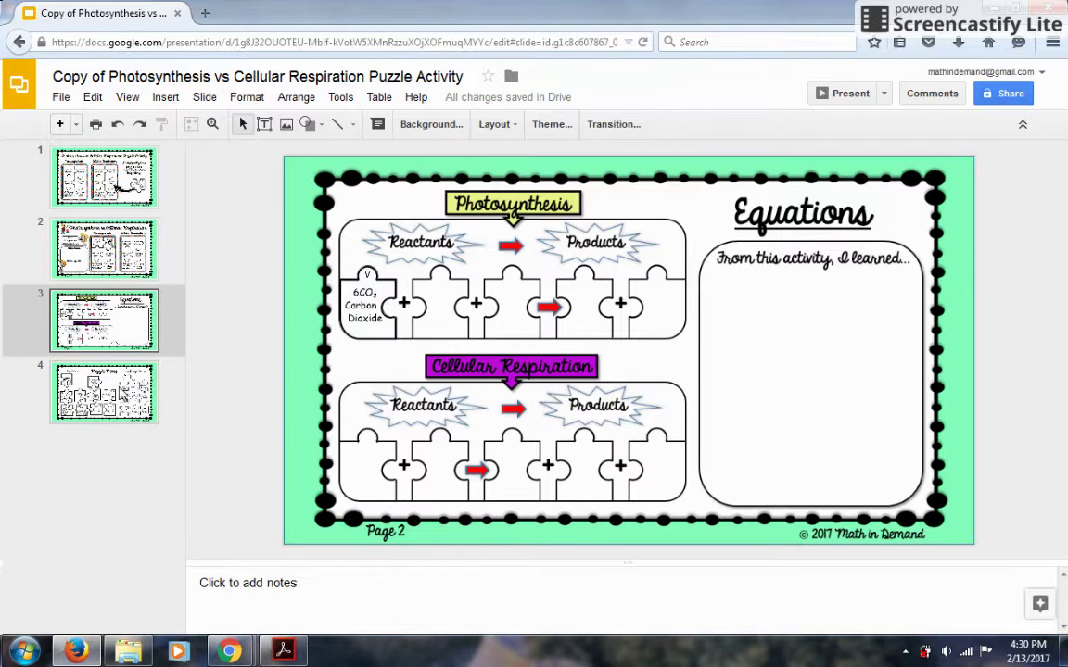
{"action": "left_click", "coordinate": [157, 384]}
{"action": "left_click", "coordinate": [888, 299]}
{"action": "key", "text": "Delete"}
Copy Sugar piece O into the first Cellular Respiration reactant slot on slide 3
{"action": "left_click", "coordinate": [774, 230]}
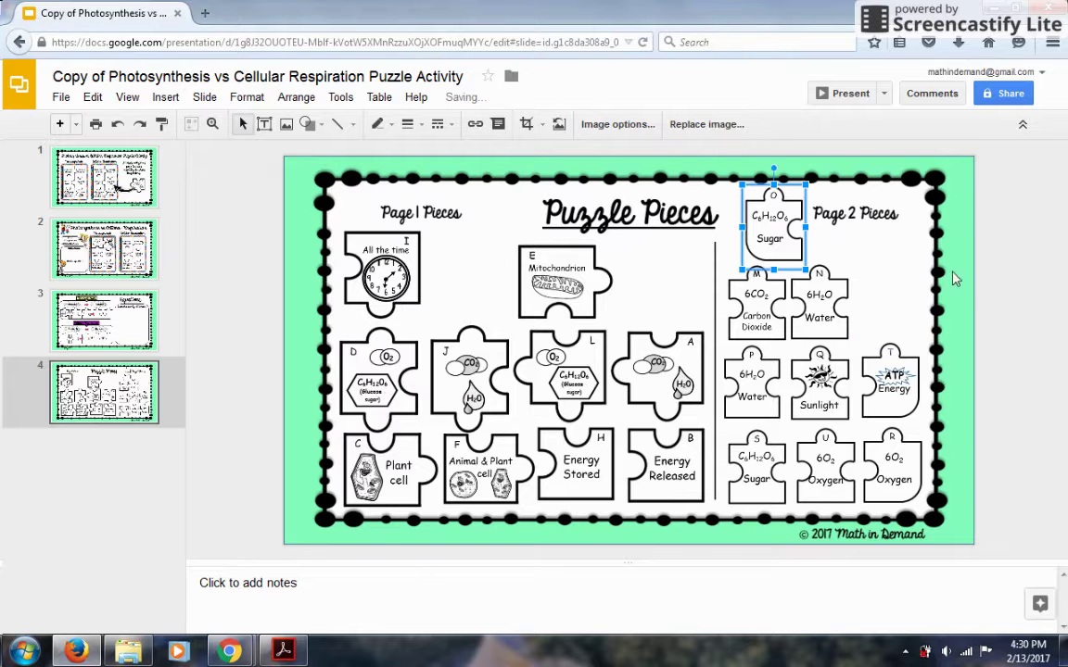
{"action": "left_click", "coordinate": [85, 297]}
{"action": "key", "text": "ctrl+v"}
{"action": "left_click_drag", "start_coordinate": [778, 232], "coordinate": [373, 473]}
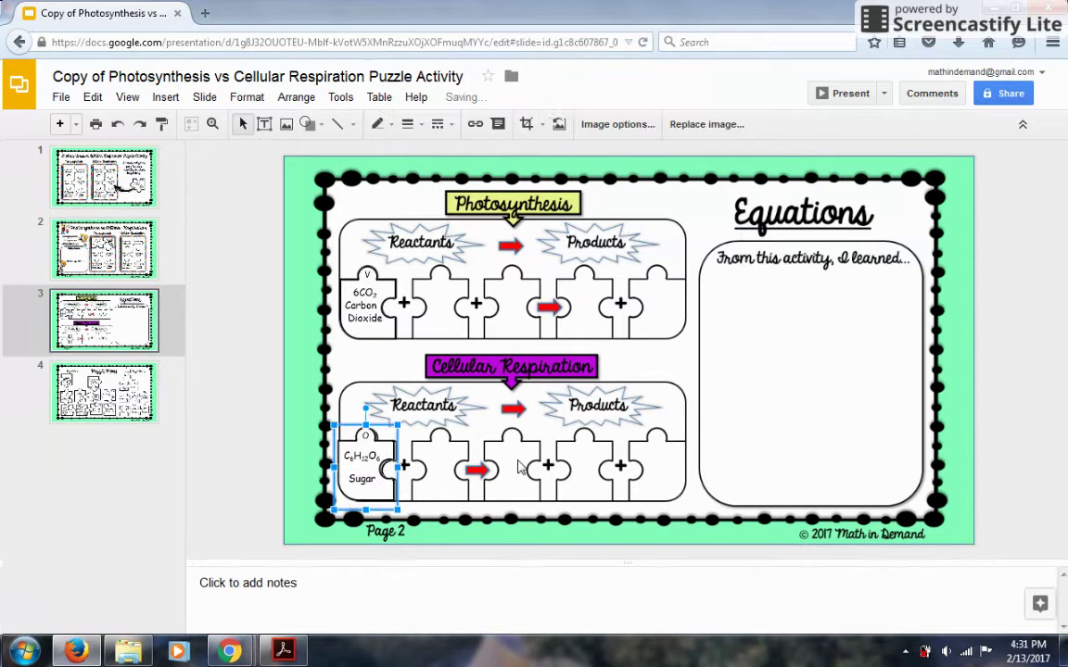
{"action": "left_click_drag", "start_coordinate": [362, 476], "coordinate": [394, 475]}
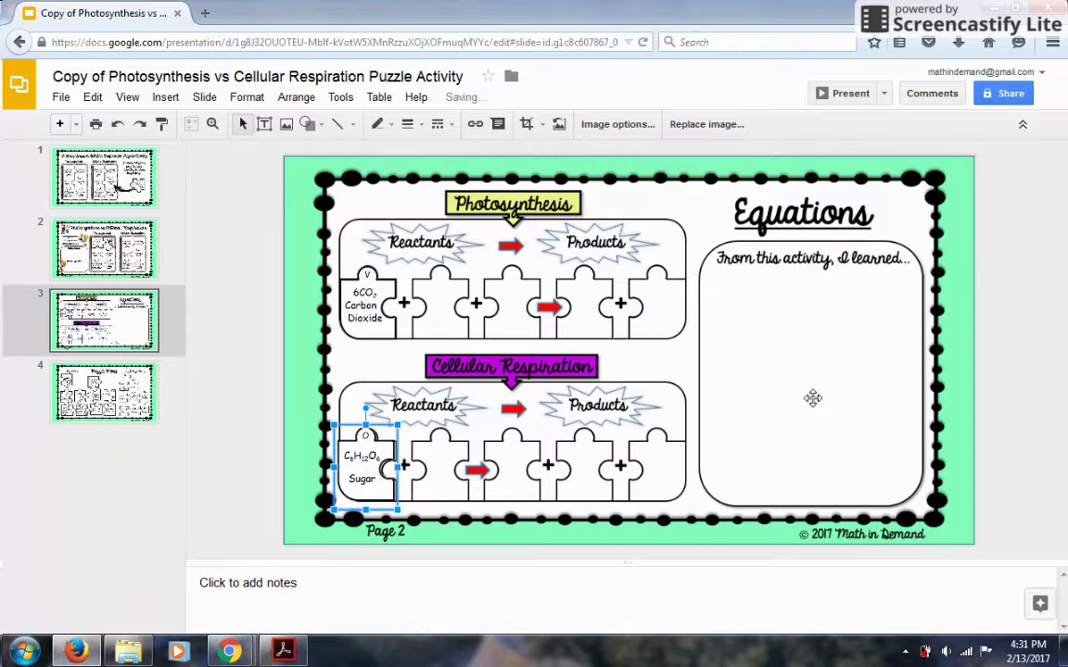